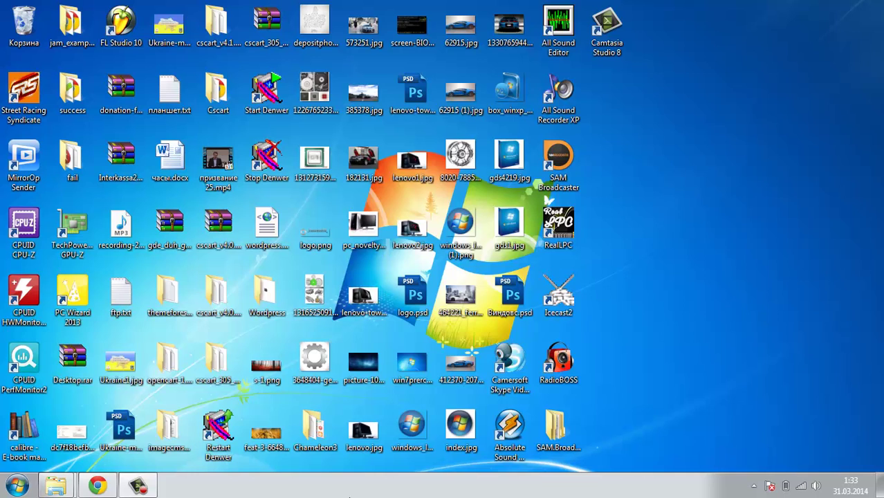
- Review the Icecast and RadioBOSS download pages in the browser, then return to the desktop
click(91, 487)
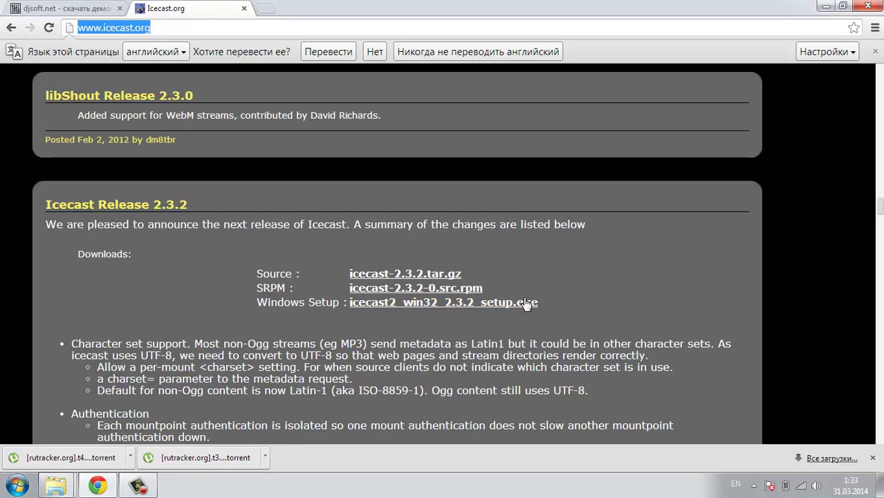
click(66, 9)
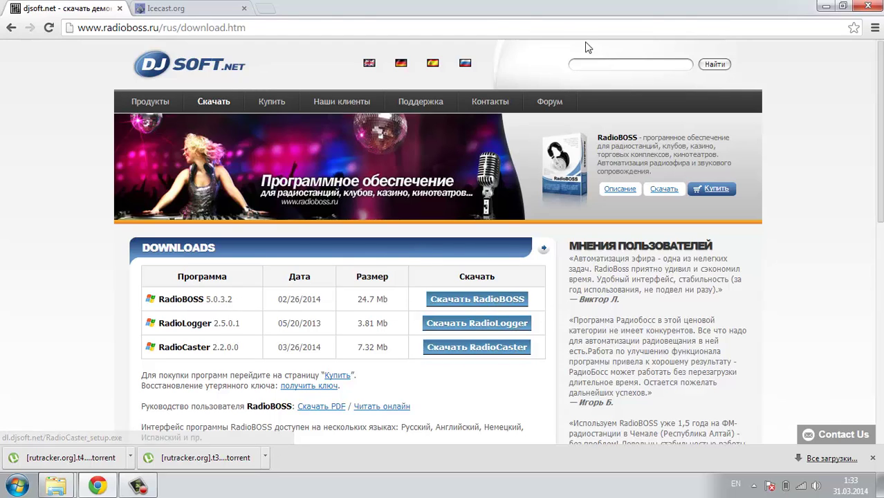
click(824, 7)
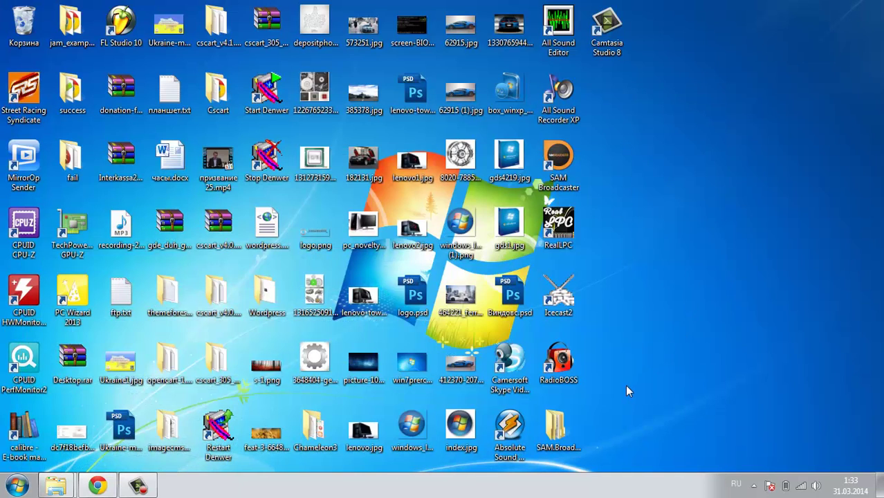
- Launch Icecast2 from the desktop and open its configuration file for editing
double_click(560, 298)
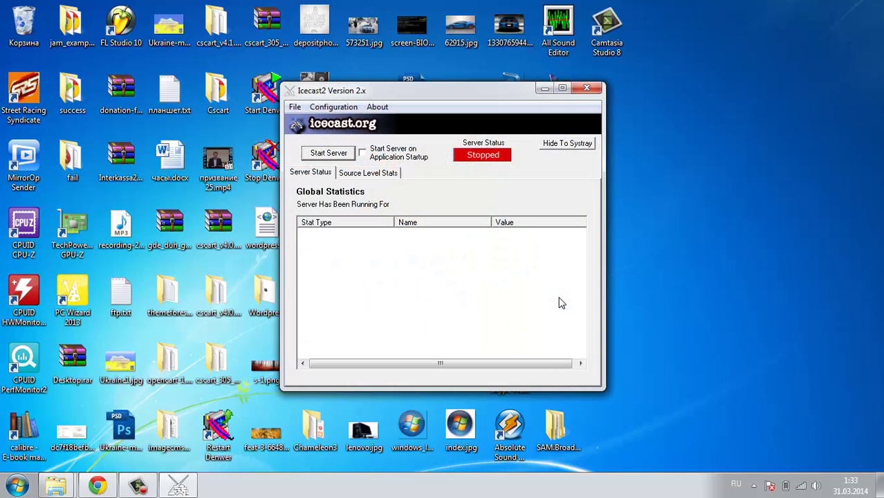
click(335, 107)
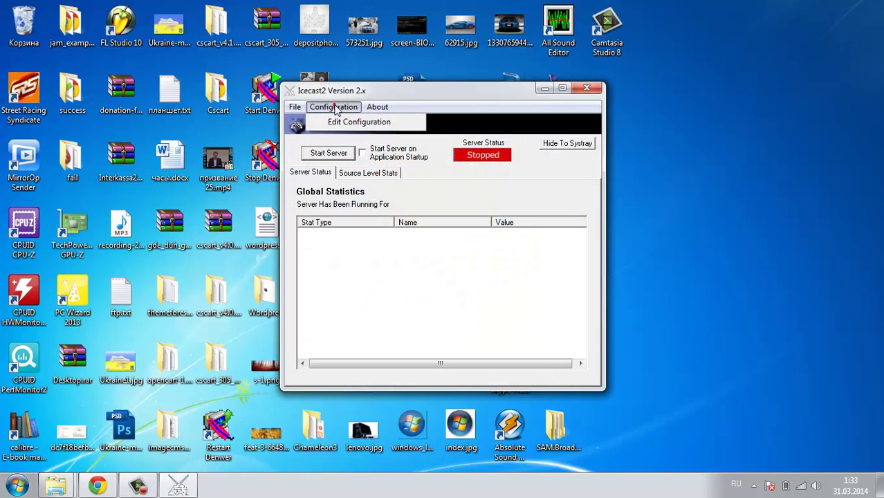
click(344, 122)
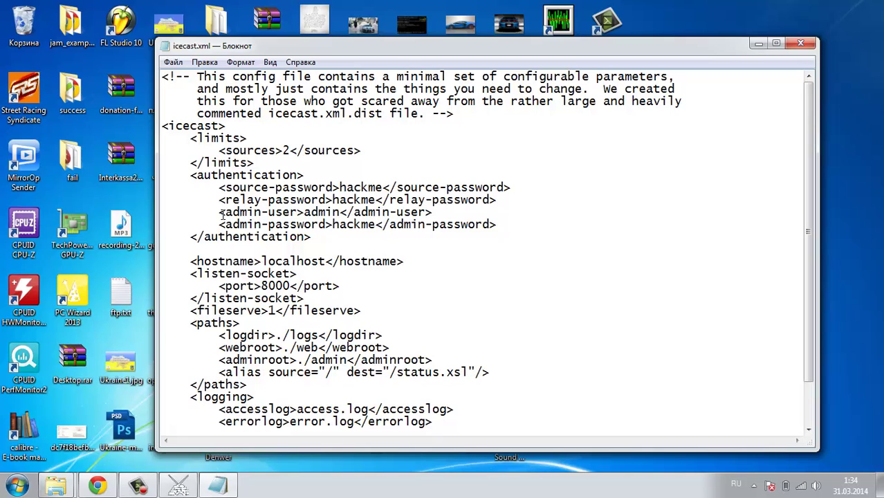
- Copy the admin-user value "admin" from the authentication section of icecast.xml
drag(220, 212, 536, 228)
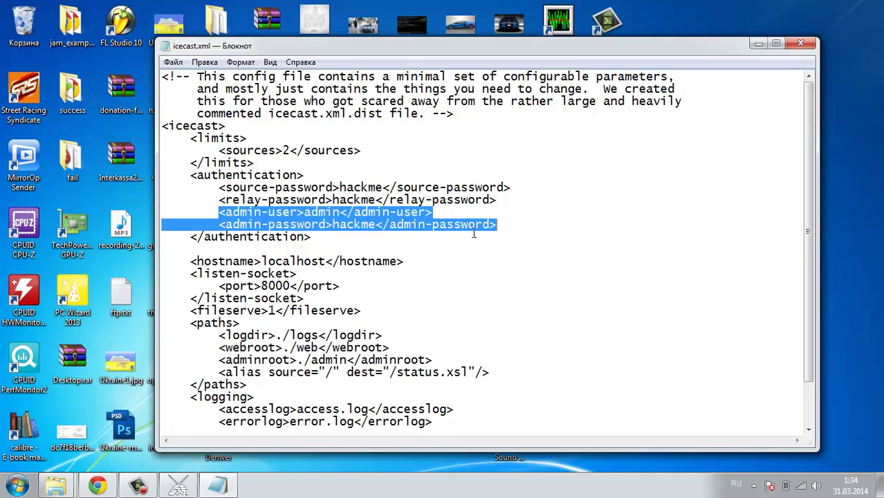
click(313, 215)
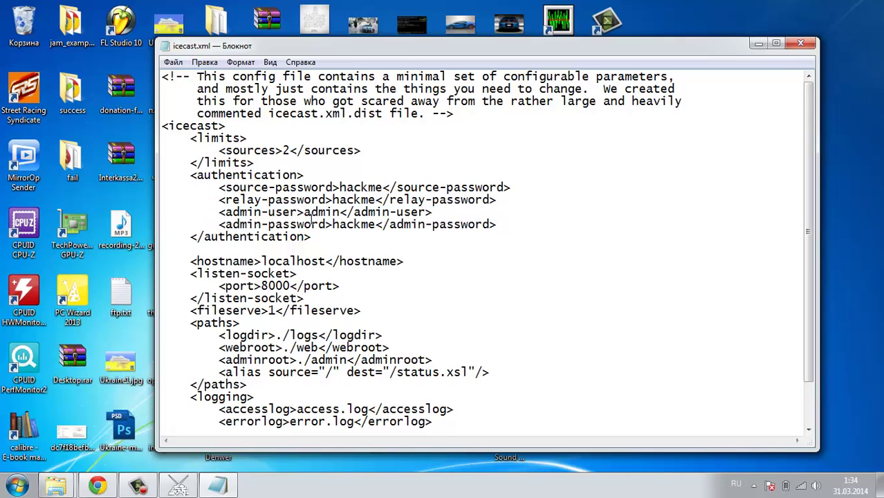
drag(305, 213, 341, 219)
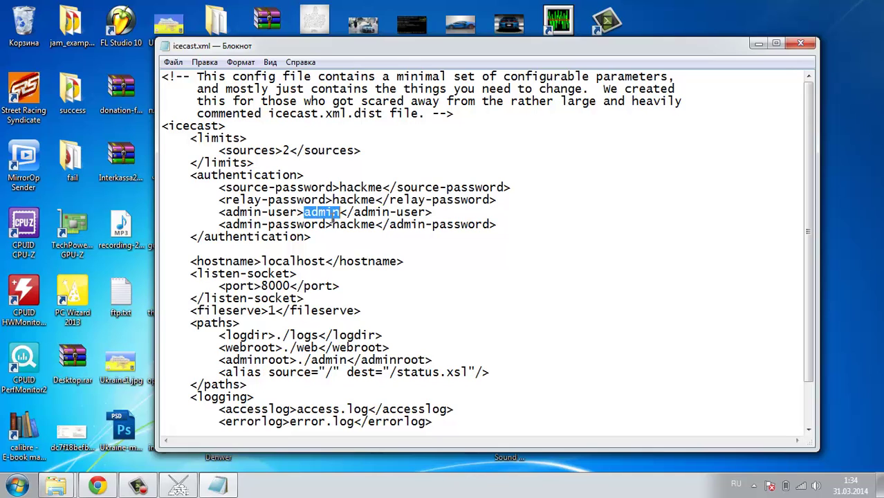
right_click(326, 215)
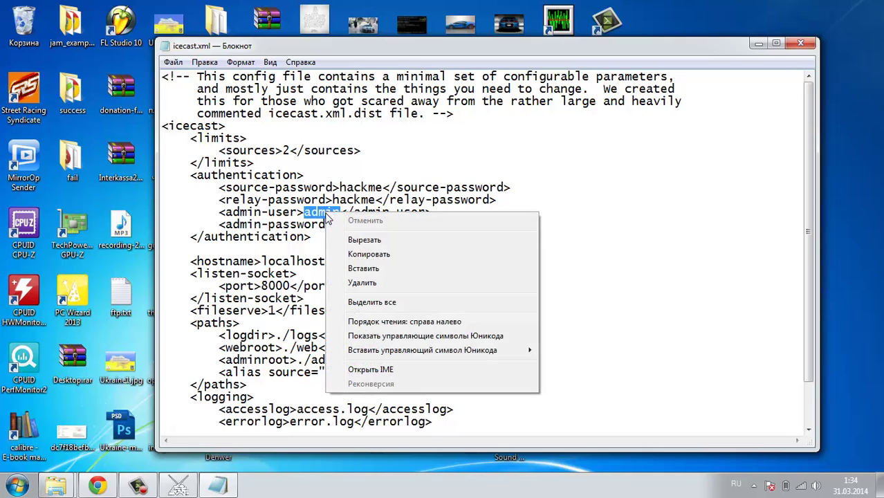
click(357, 255)
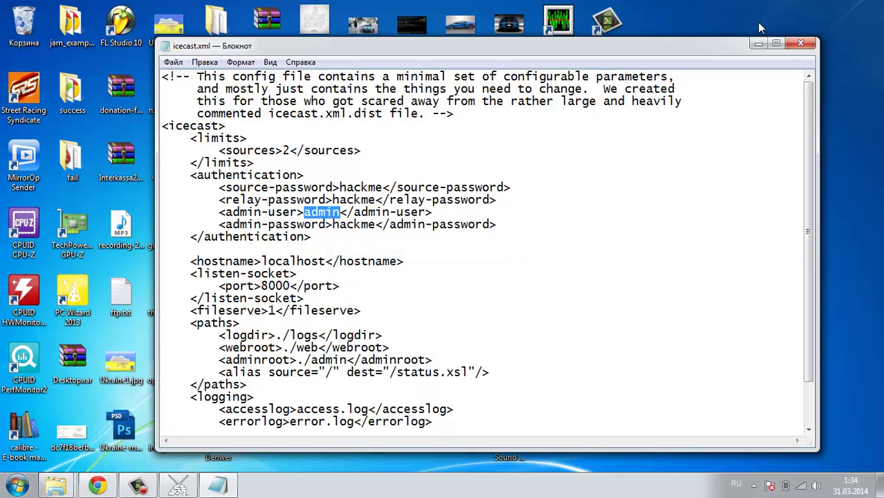
- Minimize the configuration file and Icecast2, and launch RadioBOSS, allowing it to run despite its unknown publisher
click(758, 43)
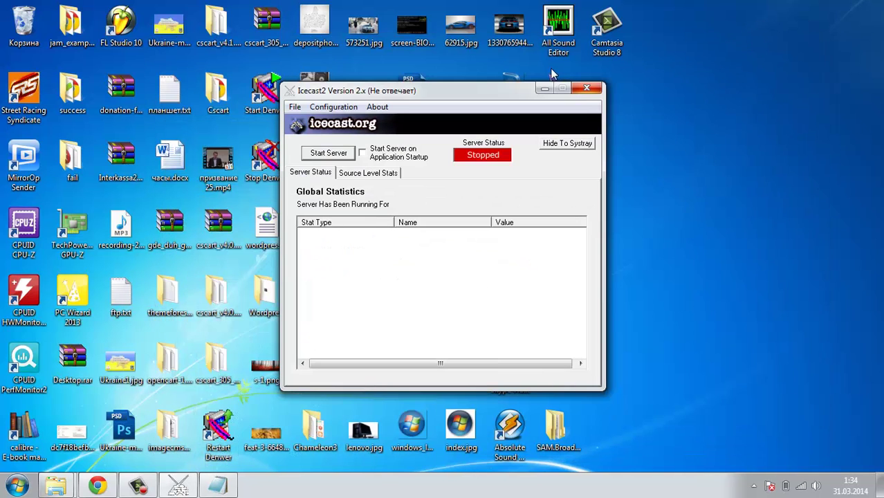
click(545, 88)
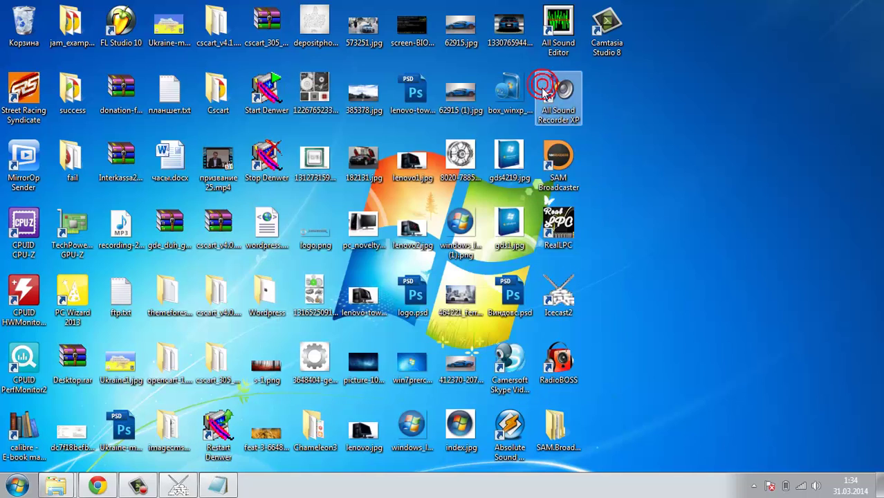
double_click(557, 366)
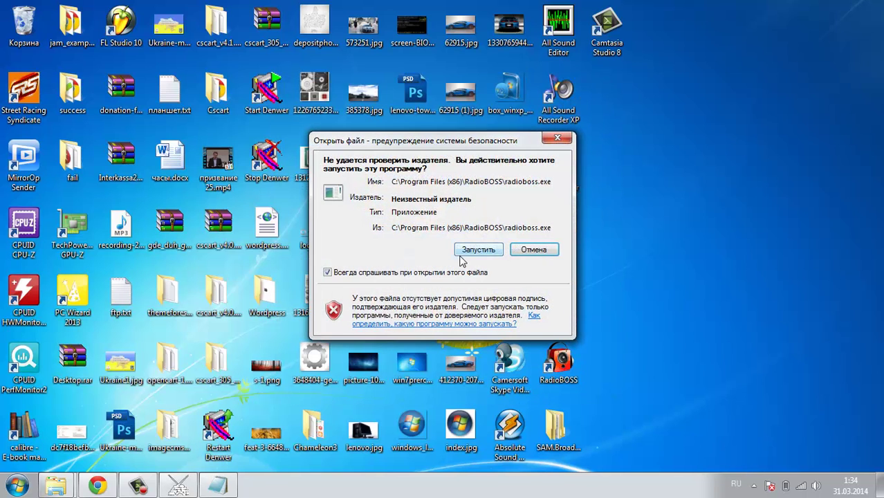
click(467, 252)
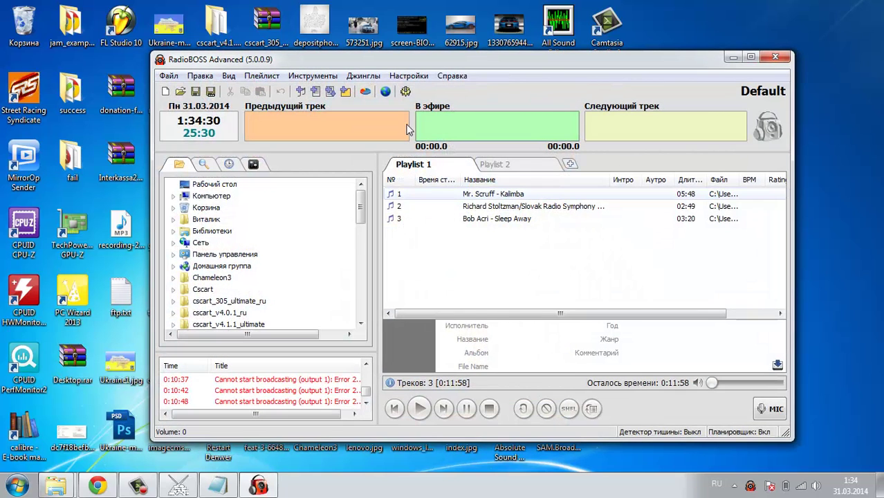
- Add a new connection in the RadioBOSS broadcasting settings and choose Icecast as its server type in the setup wizard
click(406, 92)
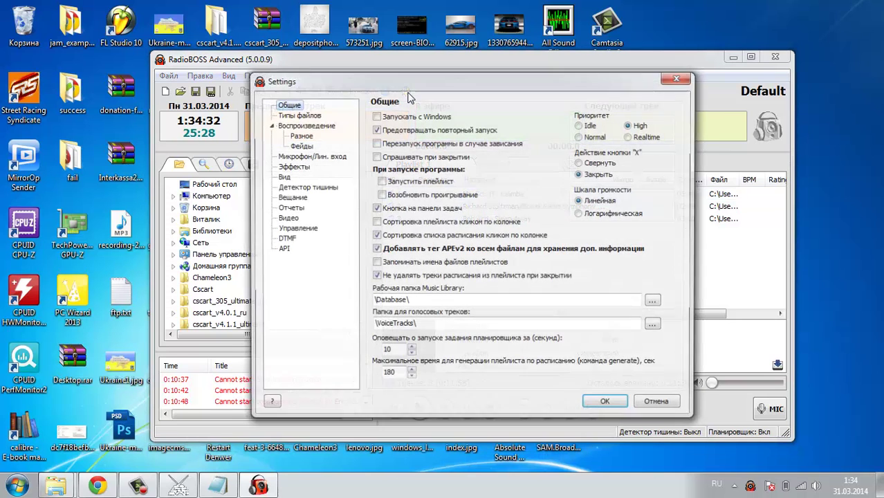
click(291, 198)
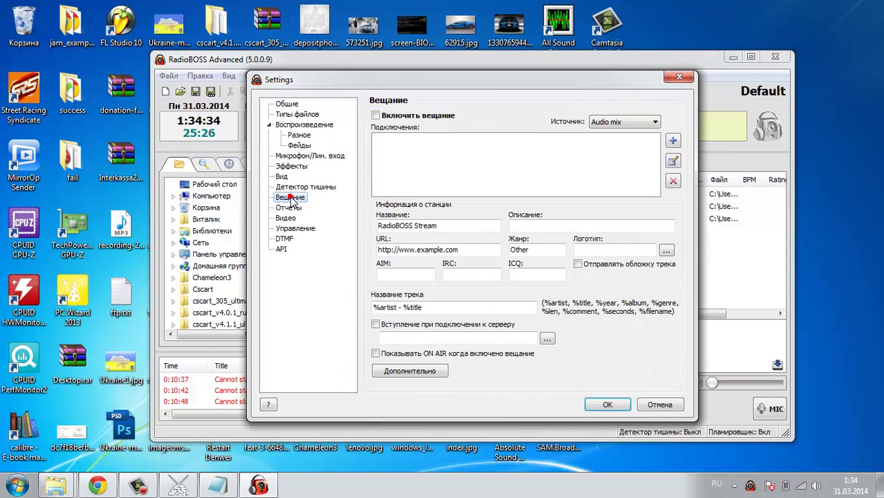
click(673, 142)
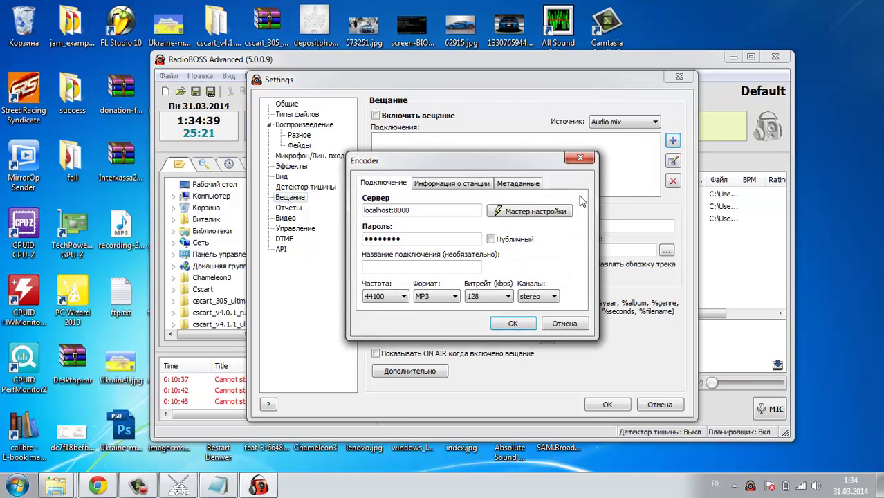
click(523, 213)
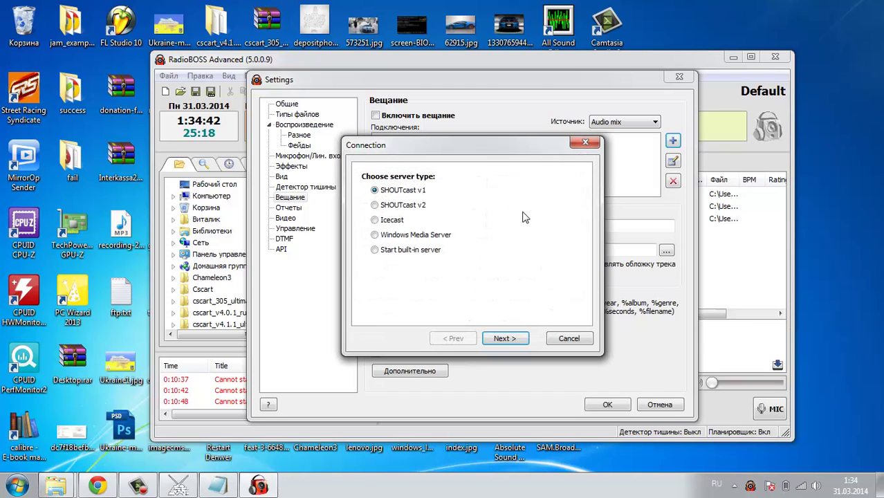
click(382, 220)
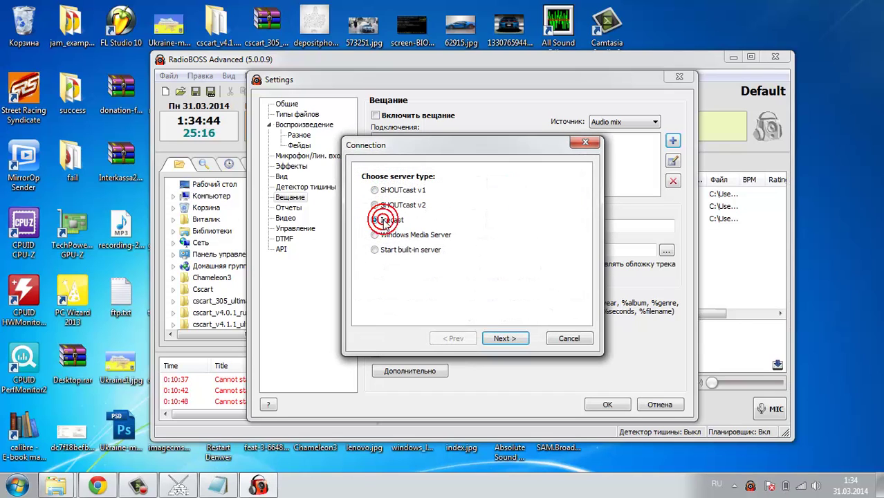
click(504, 339)
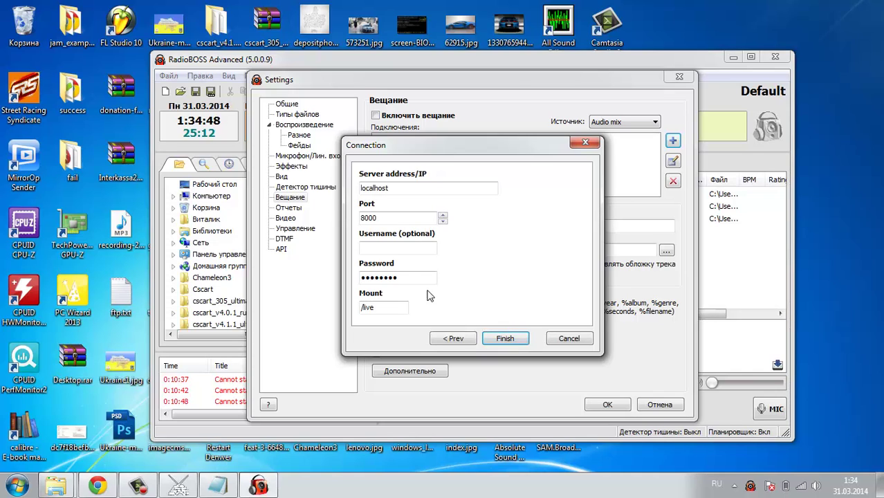
- Paste the copied name "admin" as the Icecast connection's username
click(390, 250)
right_click(385, 252)
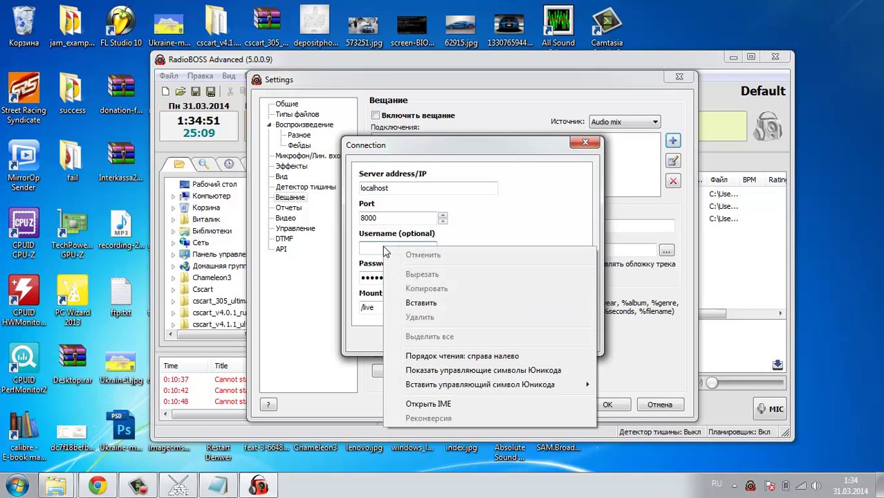
click(421, 303)
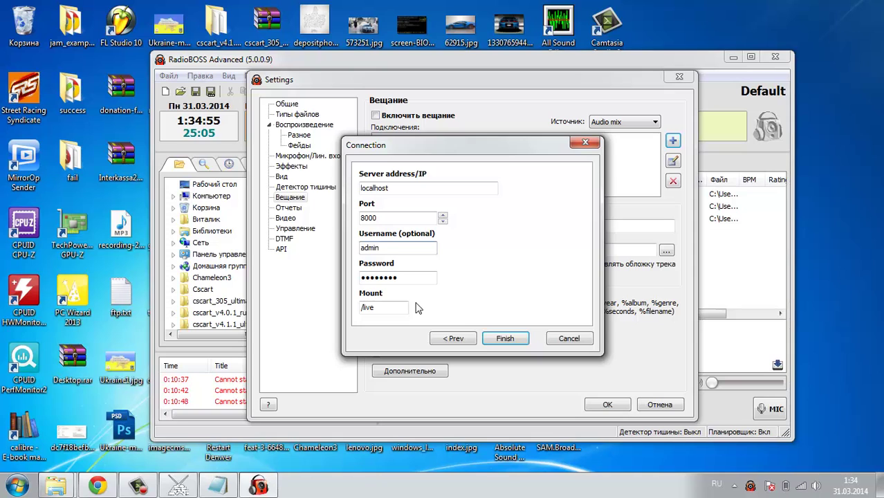
- Switch to icecast.xml in Notepad and copy the admin-password value from the authentication section
click(219, 487)
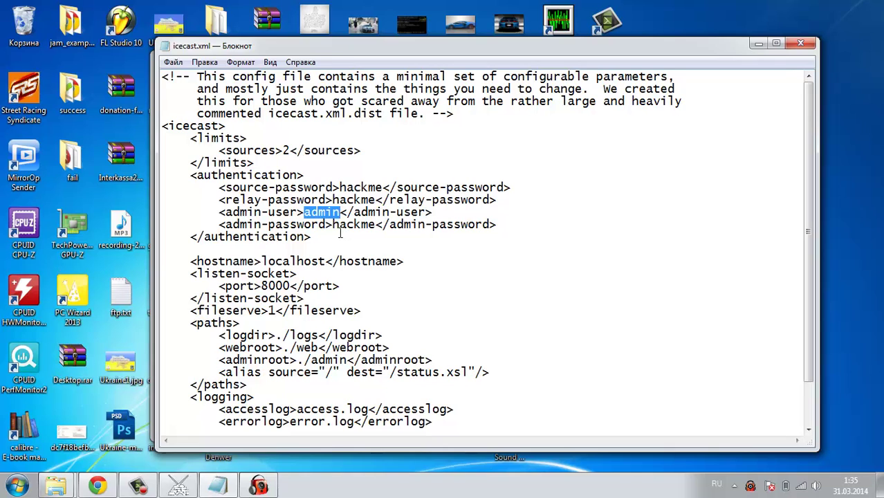
drag(337, 226, 376, 225)
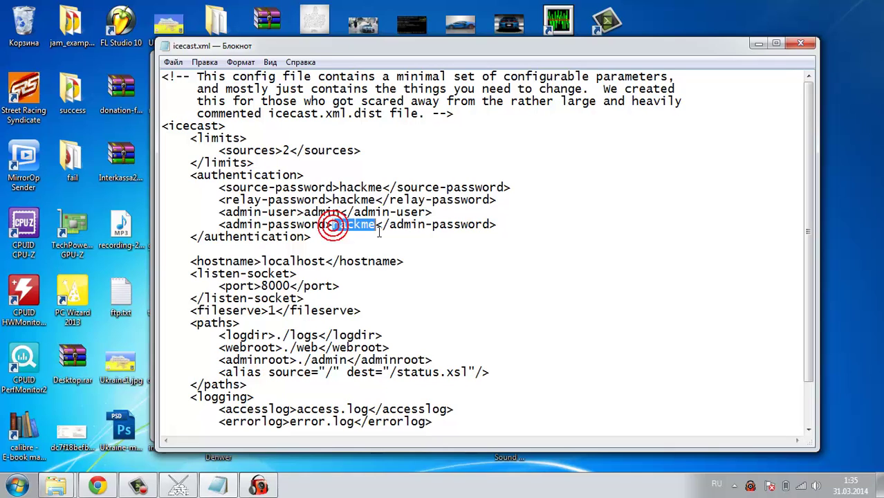
right_click(357, 230)
click(388, 267)
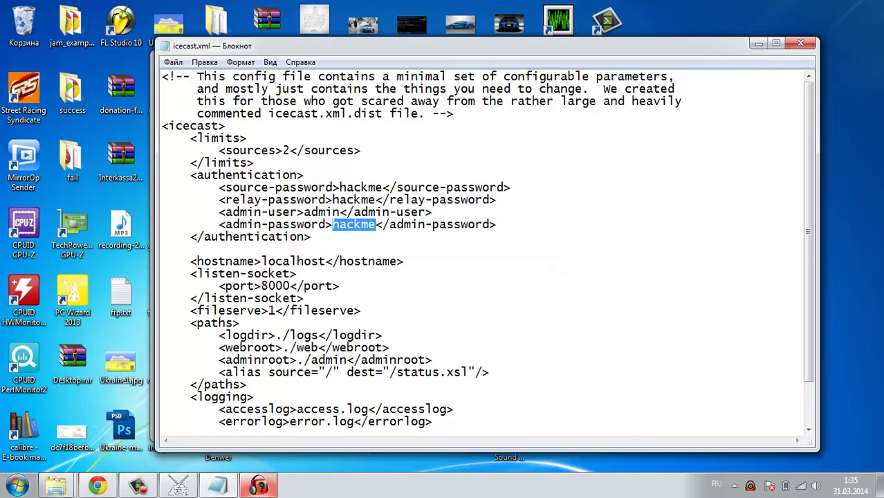
- Return to the RadioBOSS connection wizard and replace its prefilled password with the copied admin password
key(alt+Tab)
click(413, 278)
key(ctrl+v)
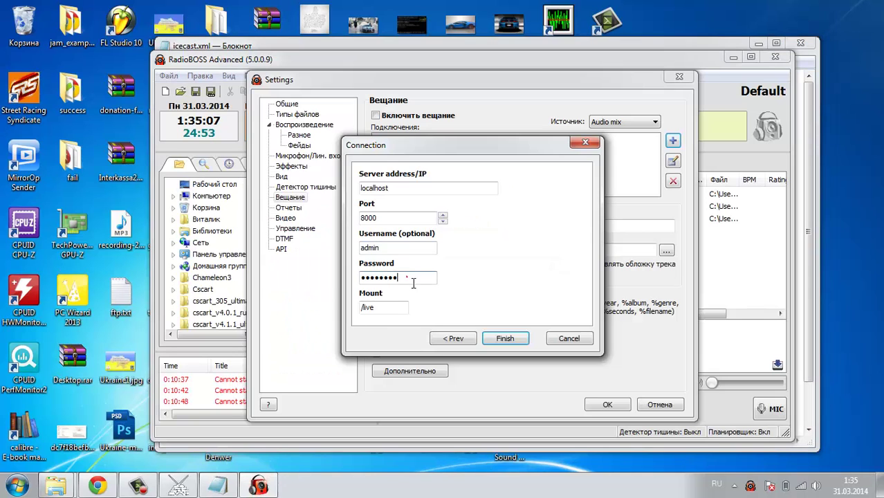
double_click(408, 278)
key(BackSpace)
right_click(373, 278)
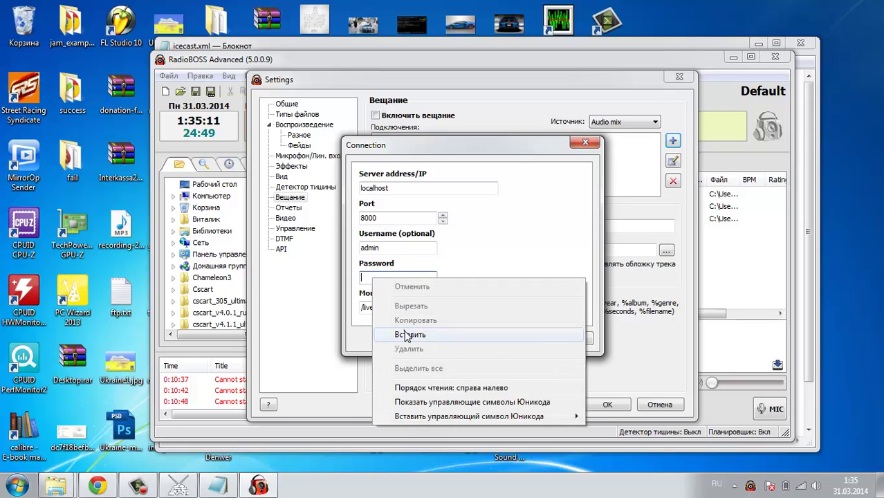
click(409, 335)
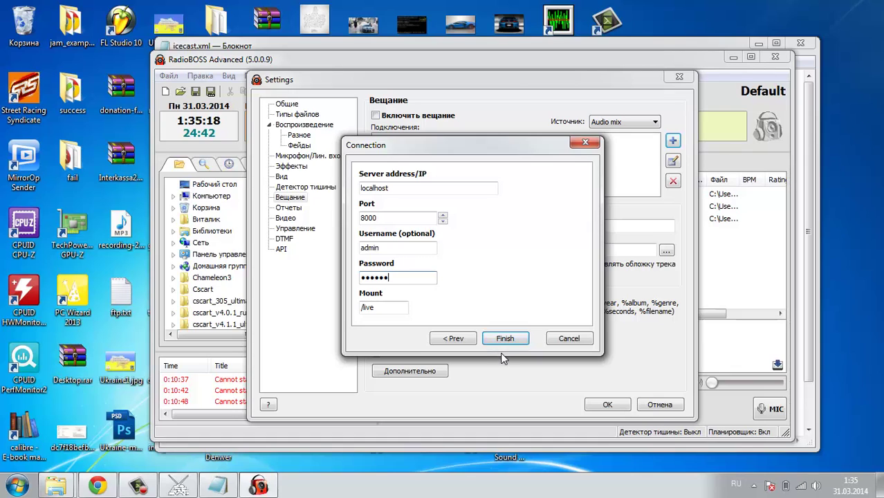
- Look up the computer's IPv4 address in the wireless connection's details through the Windows Network and Sharing Center
mouse_move(803, 489)
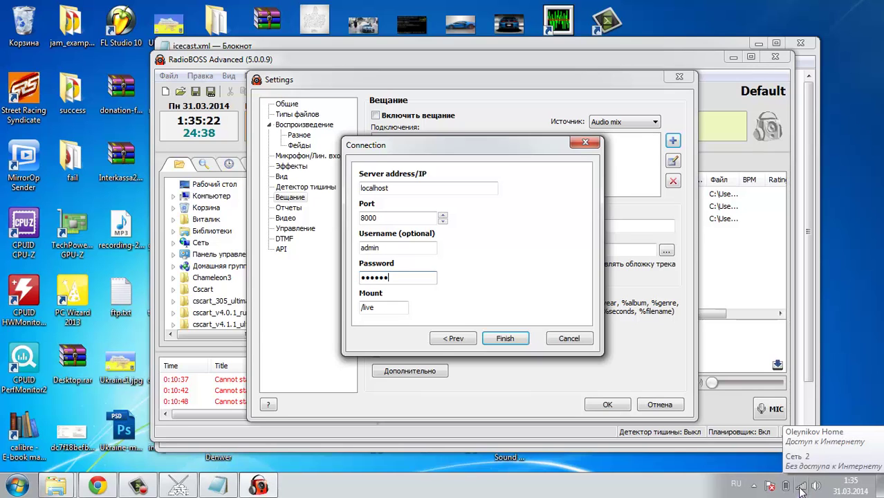
right_click(803, 489)
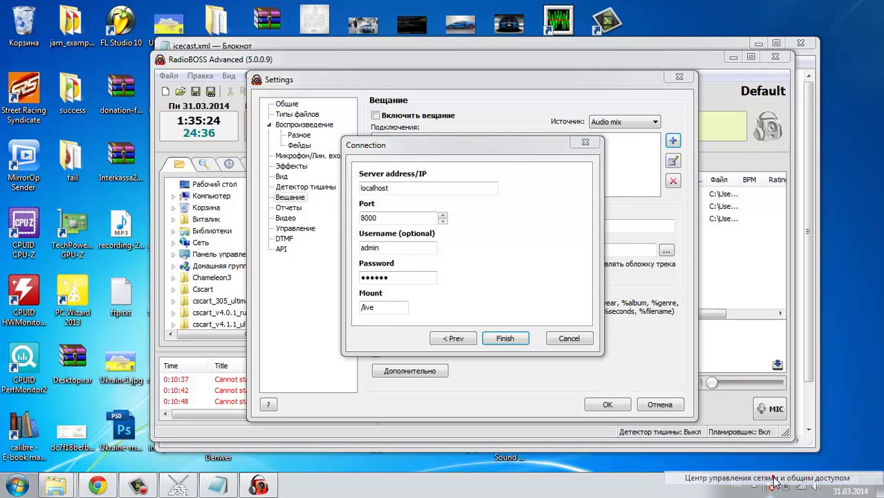
click(773, 479)
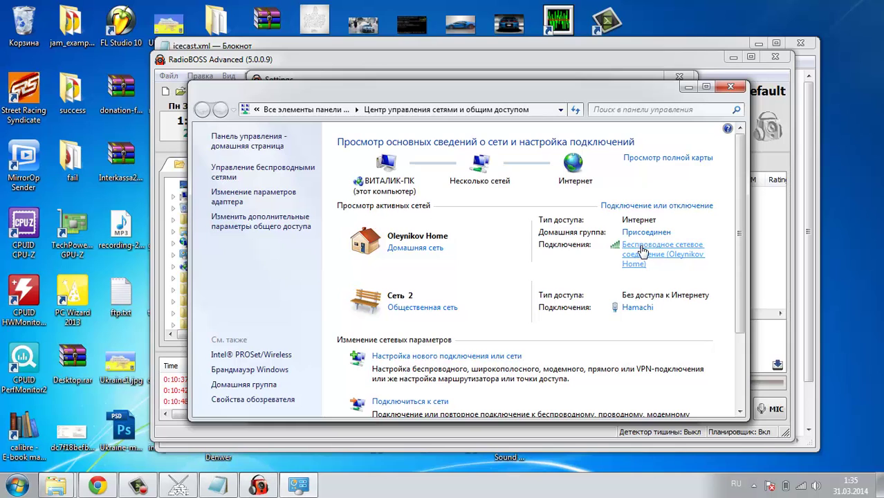
click(642, 251)
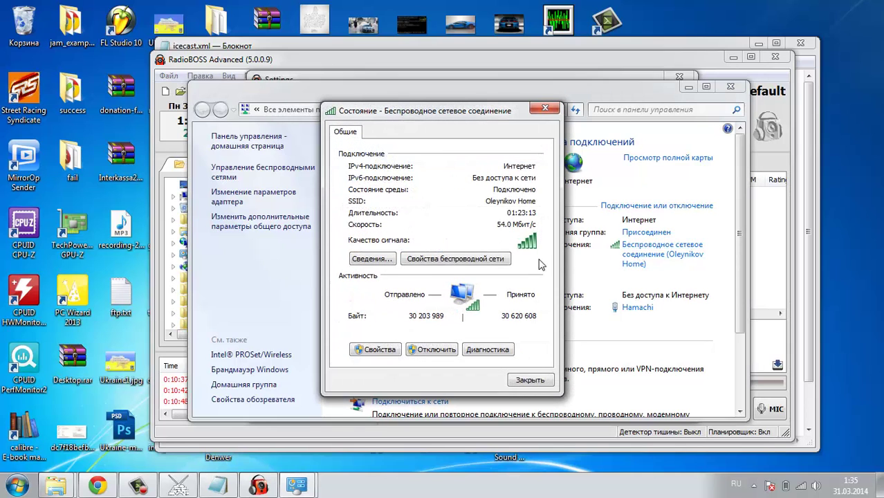
click(369, 260)
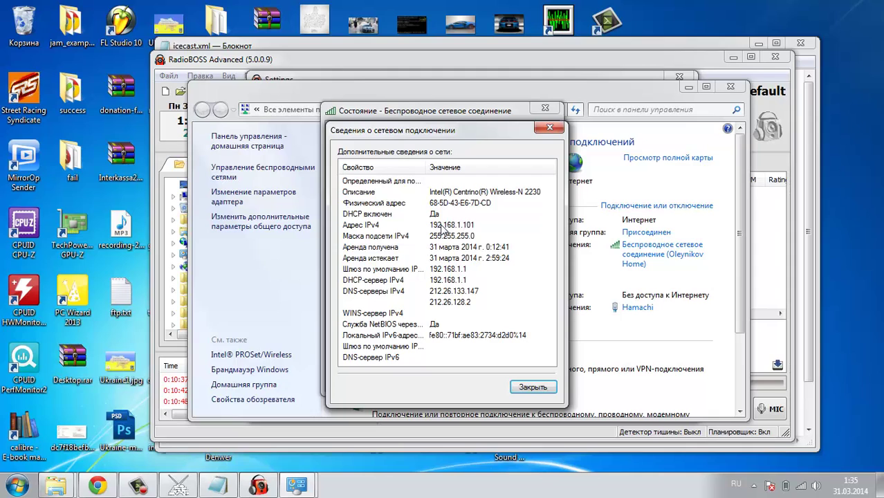
click(442, 228)
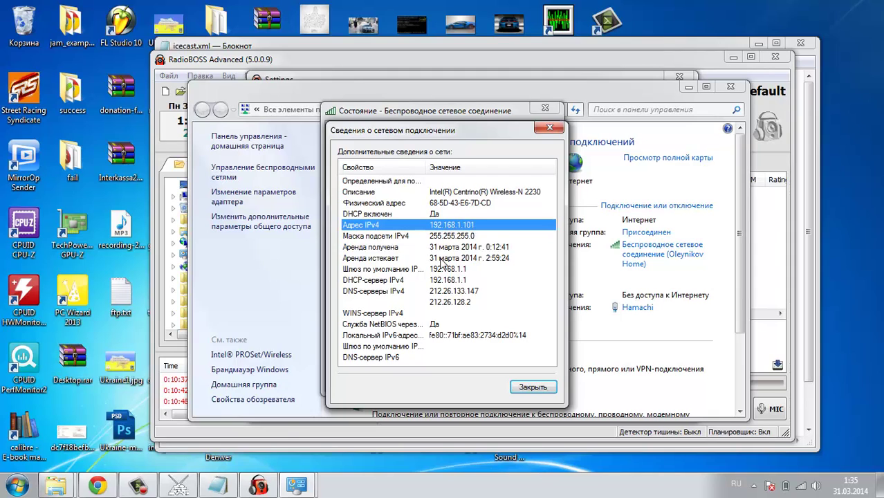
- Return to the RadioBOSS connection wizard, set the server address to 192.168.1.101 and finish the wizard
mouse_move(263, 490)
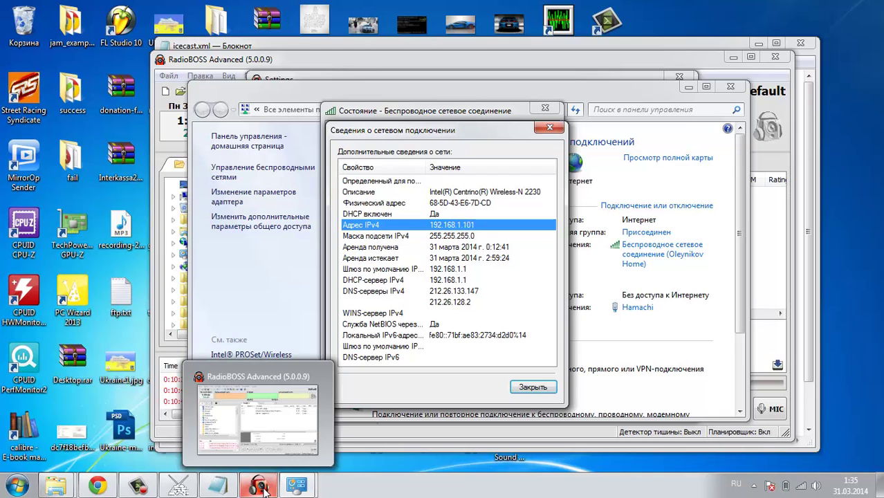
click(267, 428)
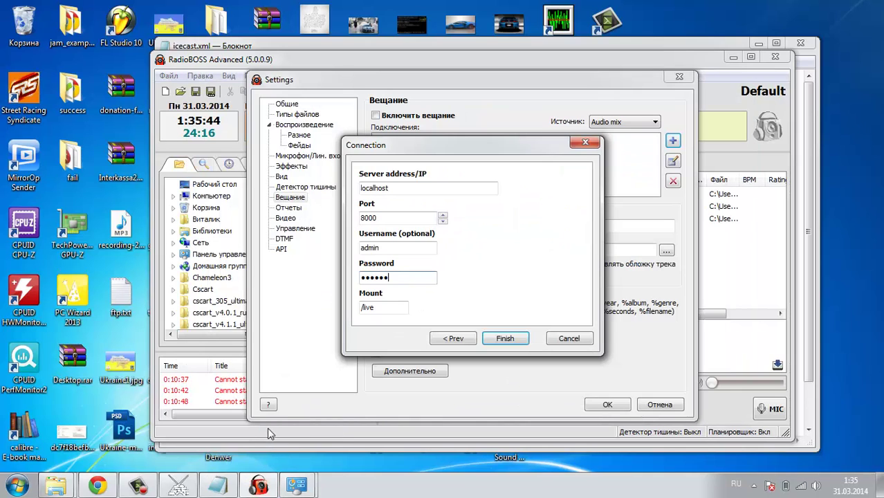
double_click(404, 189)
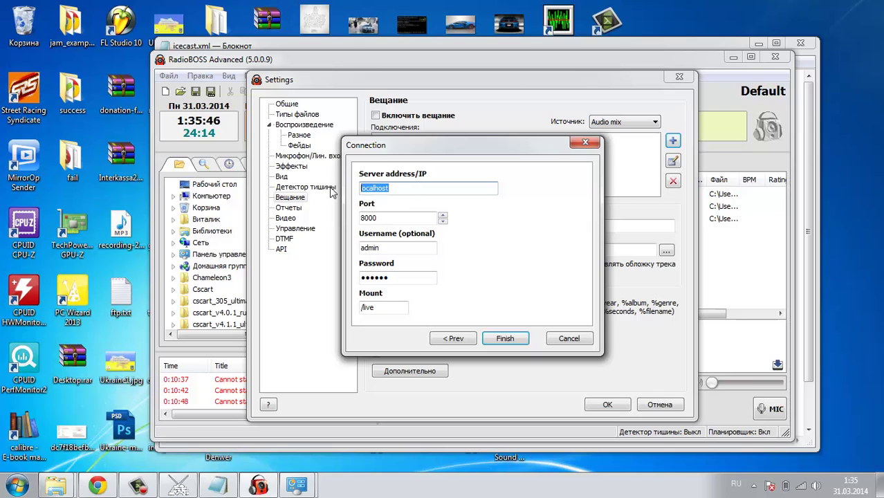
key(BackSpace)
text(192.)
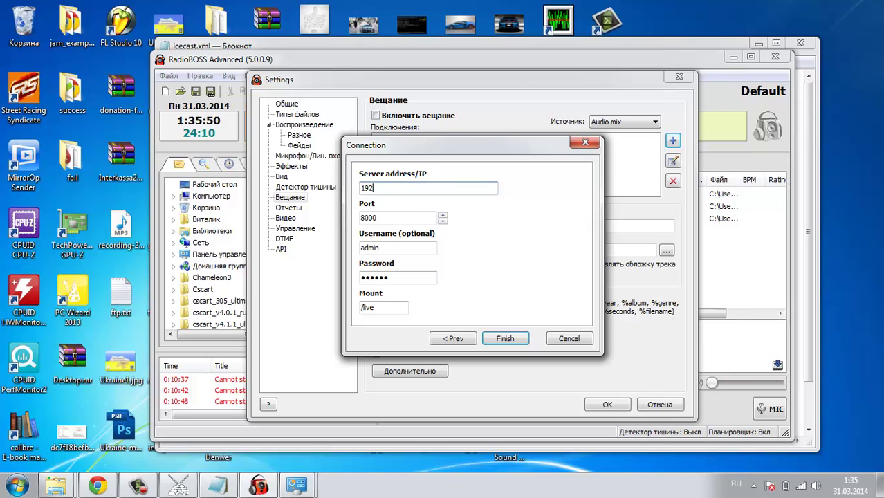
text(168)
text(.1.101)
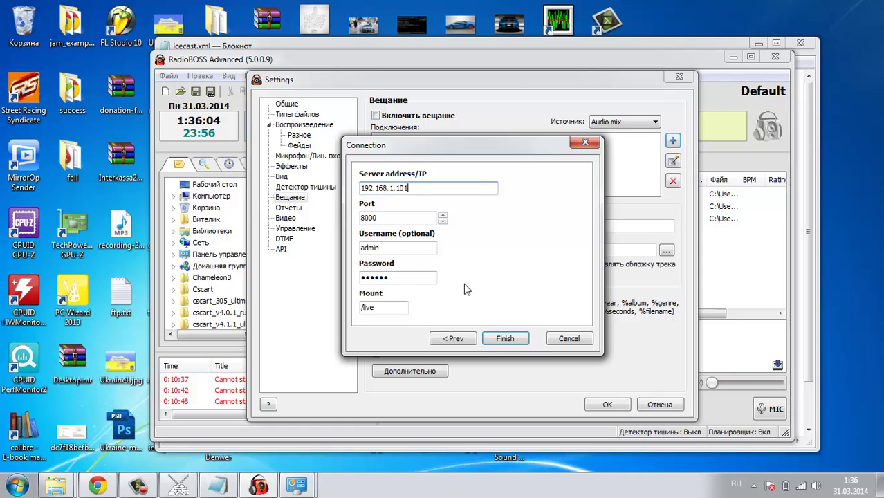
click(504, 339)
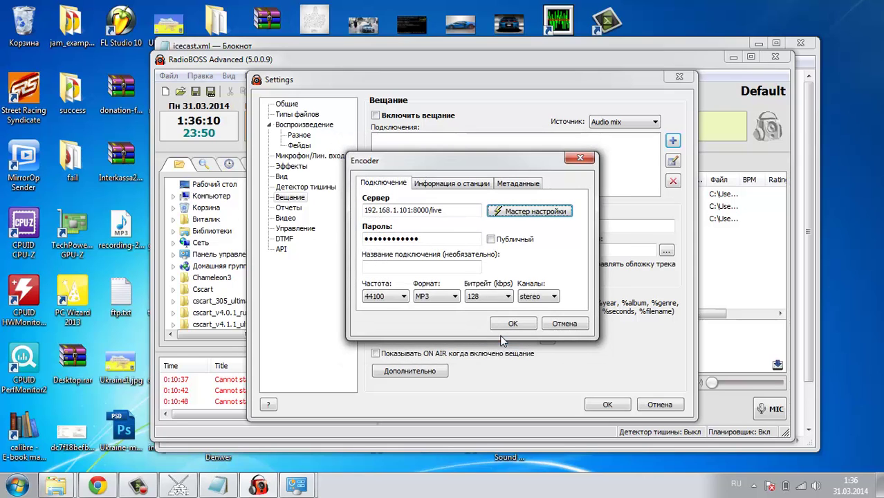
- Clear the encoder's password, then switch to icecast.xml in Notepad and copy the admin-password value again
double_click(430, 239)
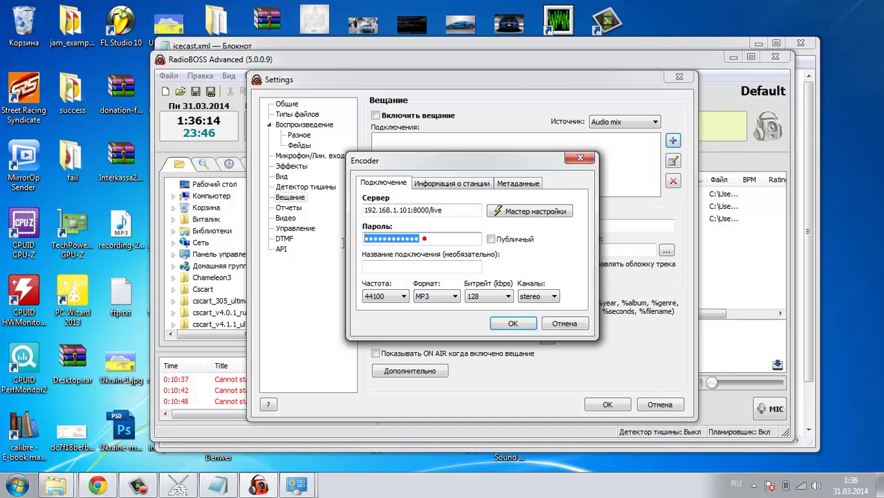
key(BackSpace)
right_click(388, 239)
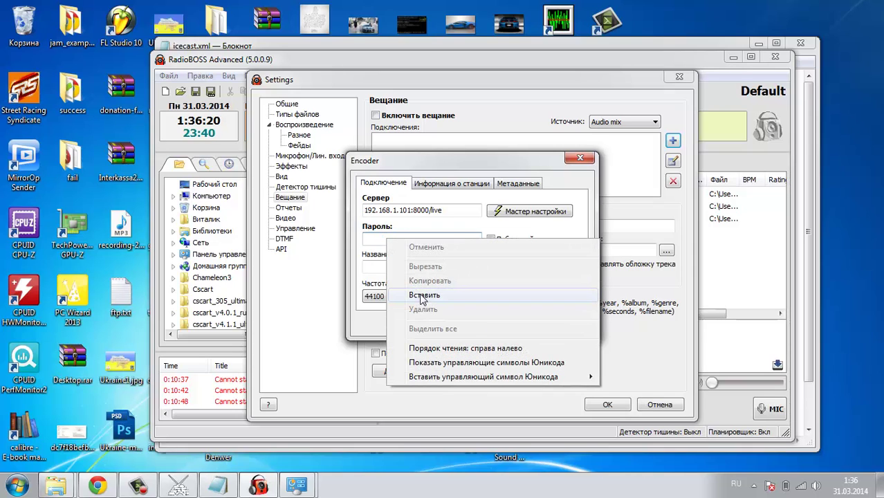
click(218, 485)
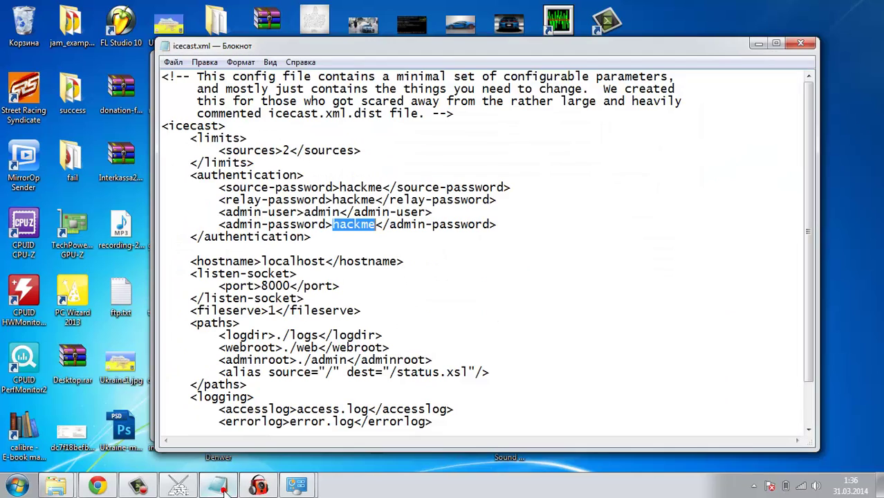
right_click(348, 223)
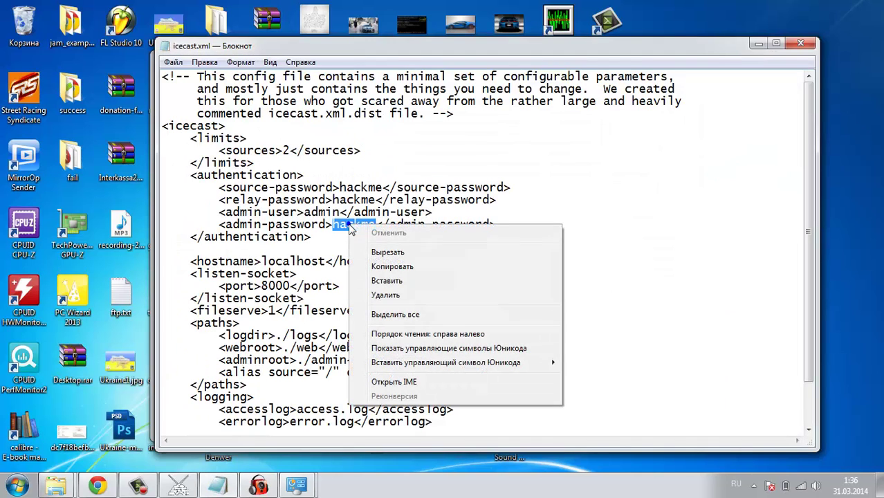
click(381, 267)
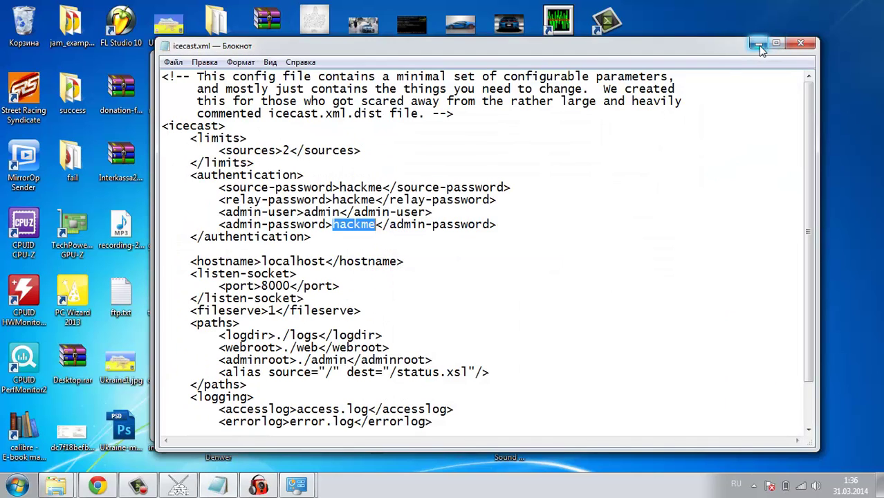
- Return to the RadioBOSS encoder settings, paste the admin password, mark the connection as public and accept it
click(759, 43)
click(407, 239)
right_click(396, 238)
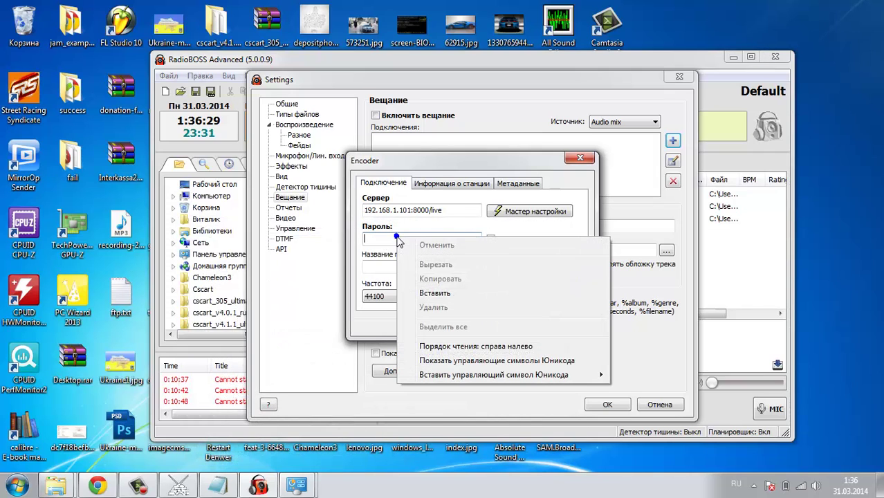
click(434, 294)
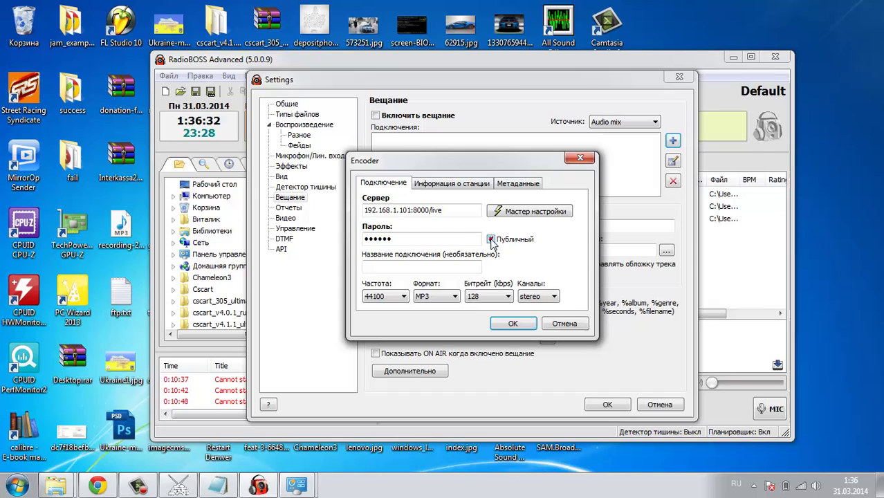
click(512, 325)
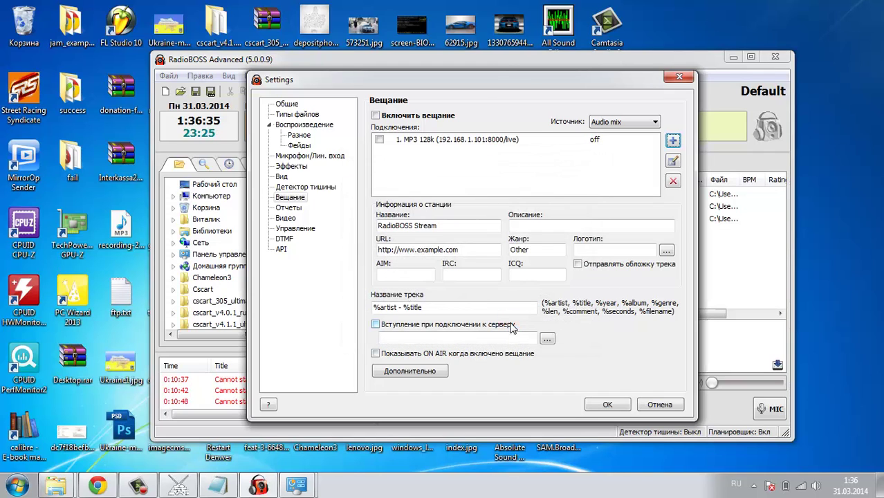
- Enable broadcasting with the 192.168.1.101:8000/live connection and the ON AIR indicator, and apply the settings
click(375, 115)
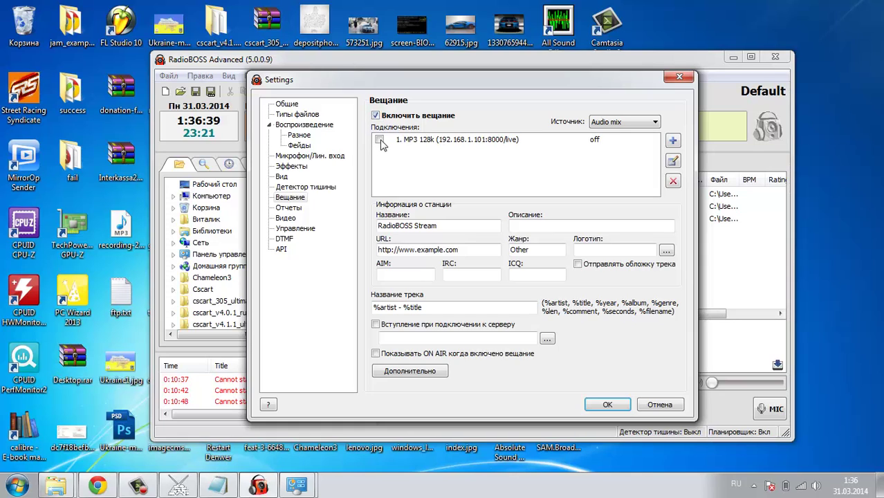
click(380, 140)
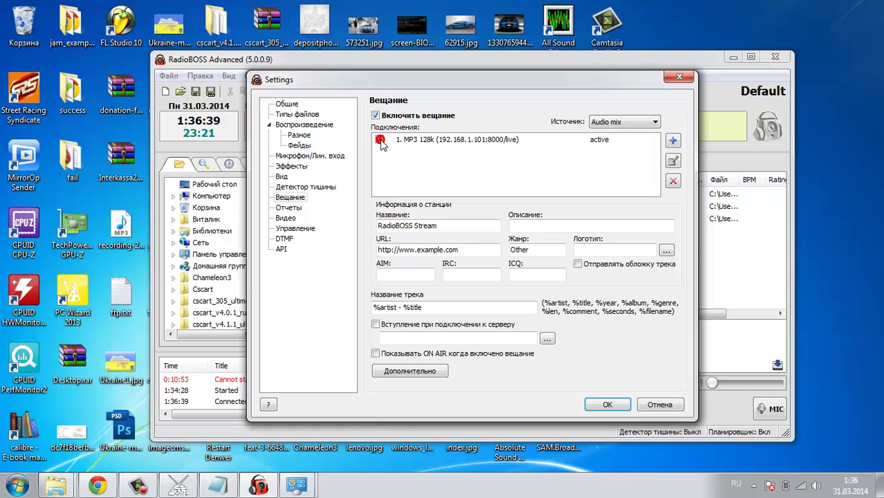
click(375, 353)
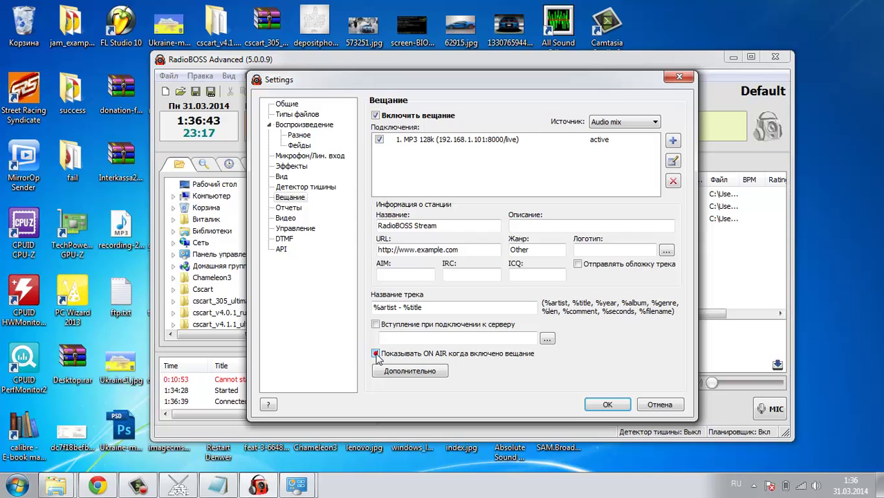
click(606, 405)
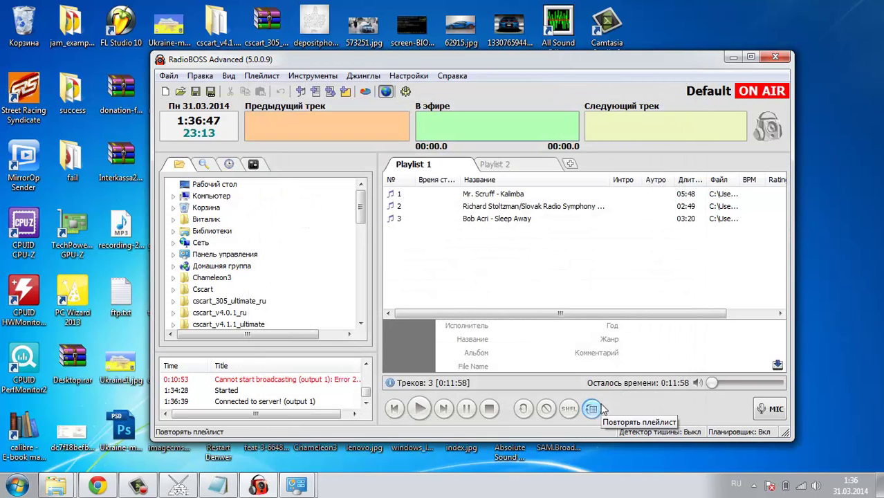
- Start playing the second track in Playlist 1, by Richard Stoltzman/Slovak Radio Symphony Orchestra
click(481, 209)
double_click(480, 209)
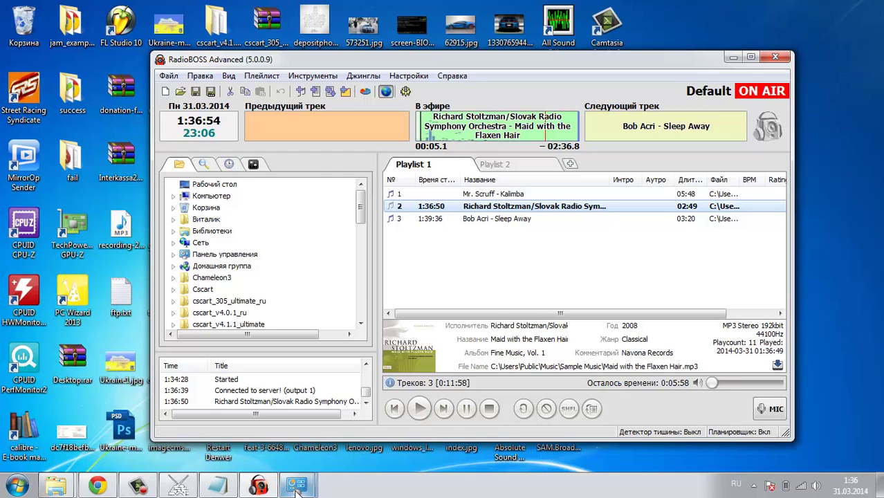
- Close icecast.xml in Notepad and start the server in the Icecast2 window
click(217, 489)
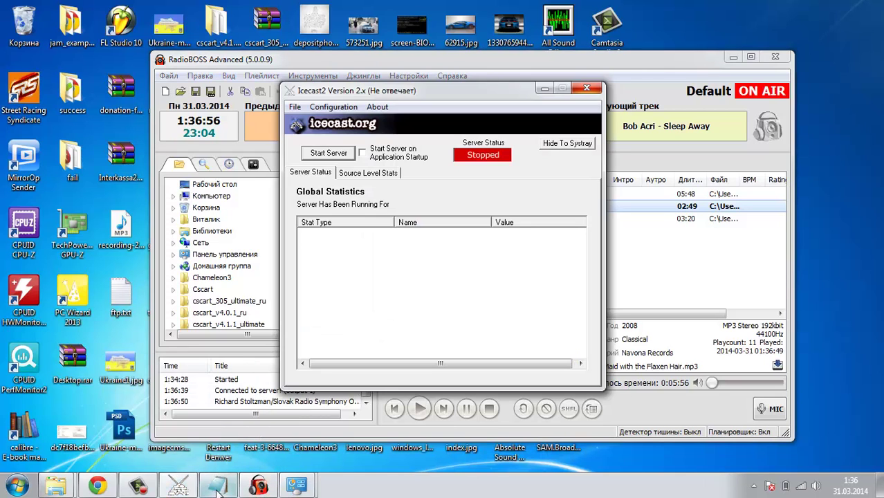
click(216, 490)
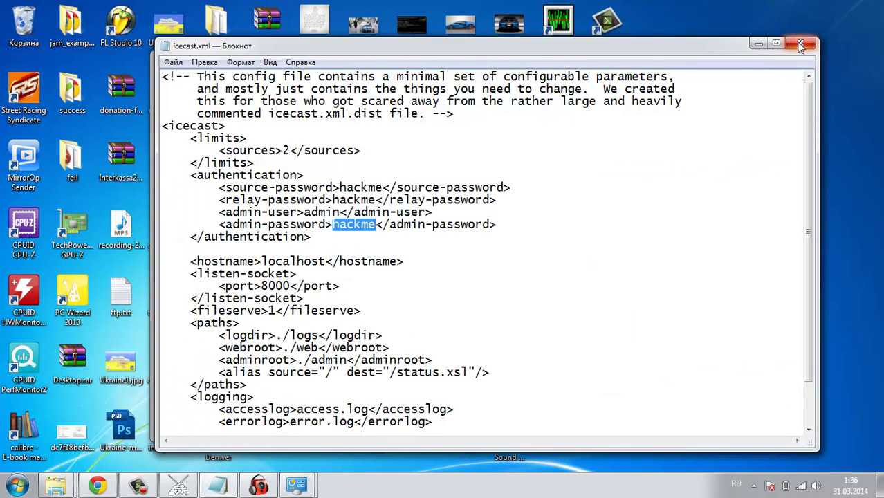
click(801, 45)
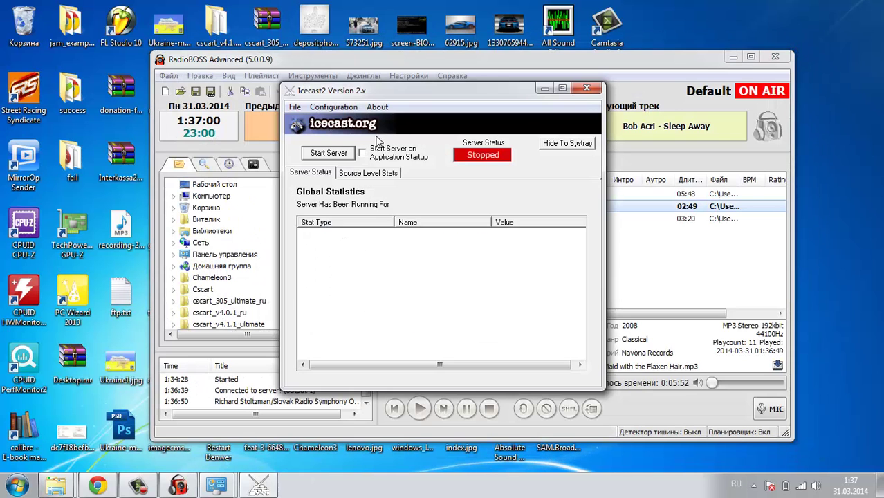
click(324, 153)
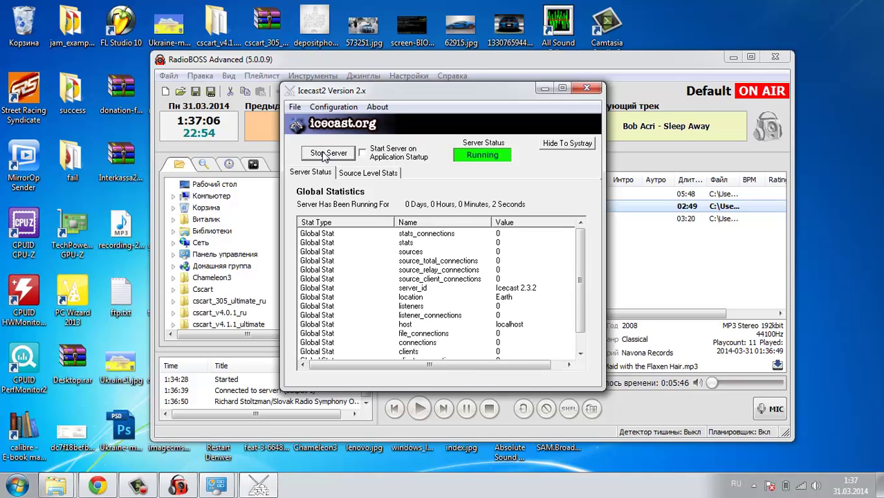
- Copy the server address 192.168.1.101:8000/live from the connection's encoder settings in RadioBOSS, and close the settings without changes
click(575, 59)
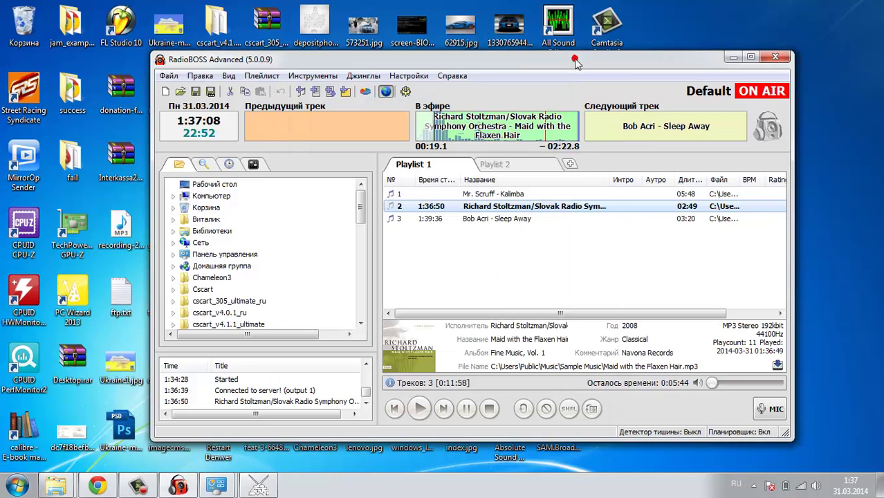
click(406, 92)
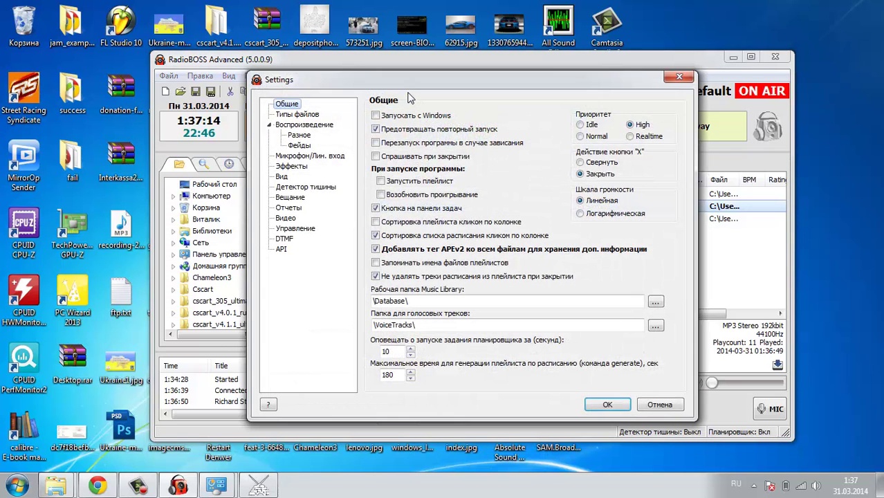
click(291, 198)
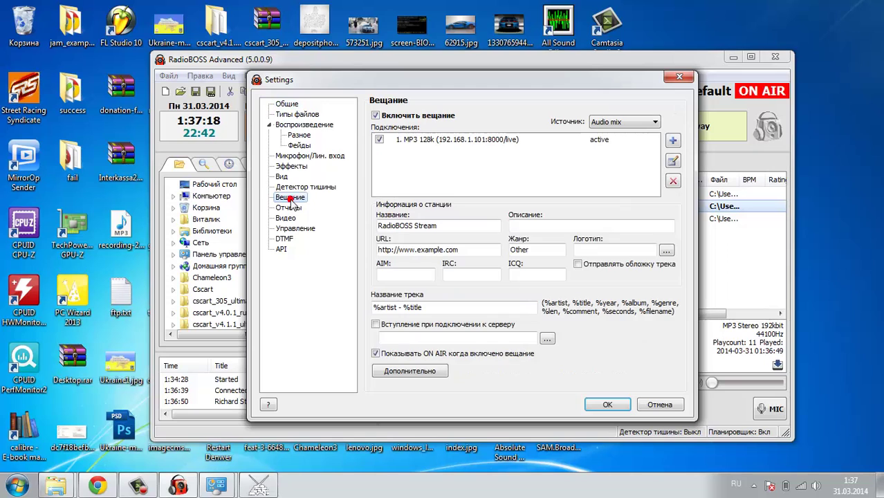
click(496, 138)
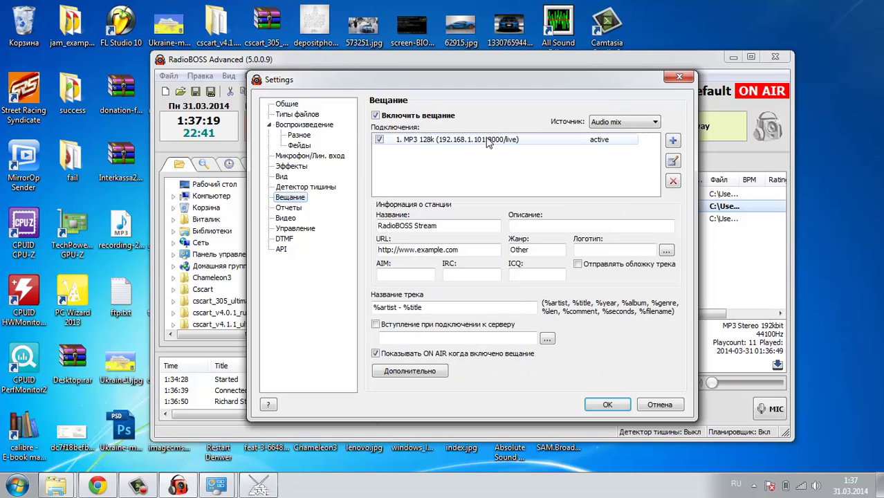
click(673, 161)
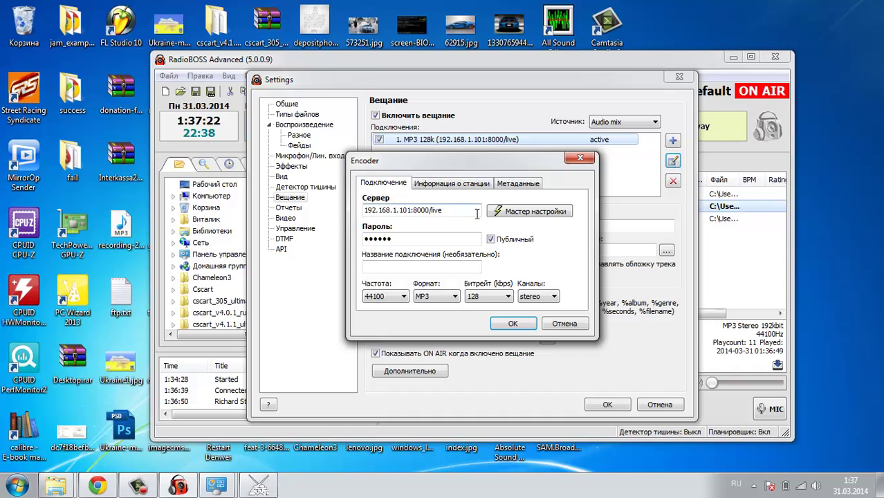
drag(461, 219, 370, 220)
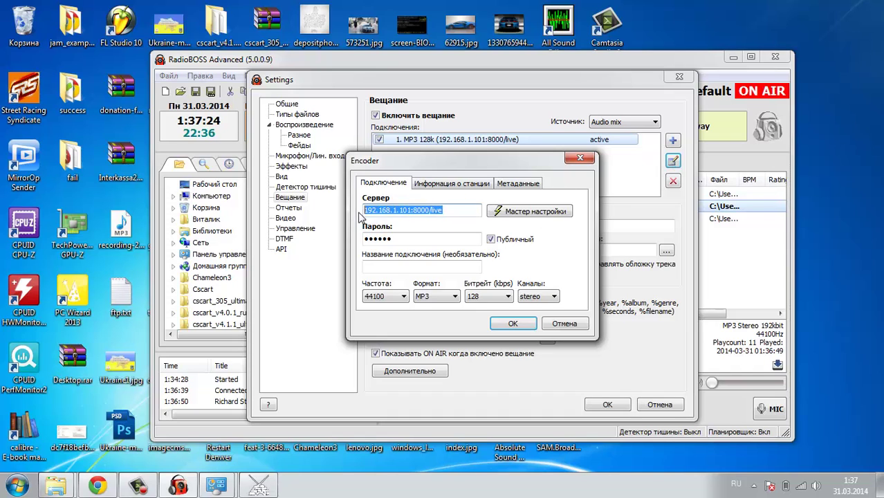
right_click(383, 210)
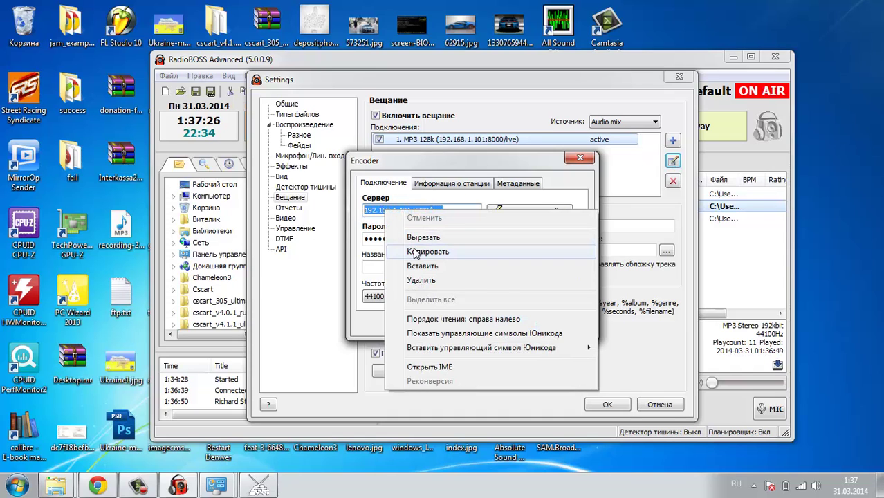
click(413, 250)
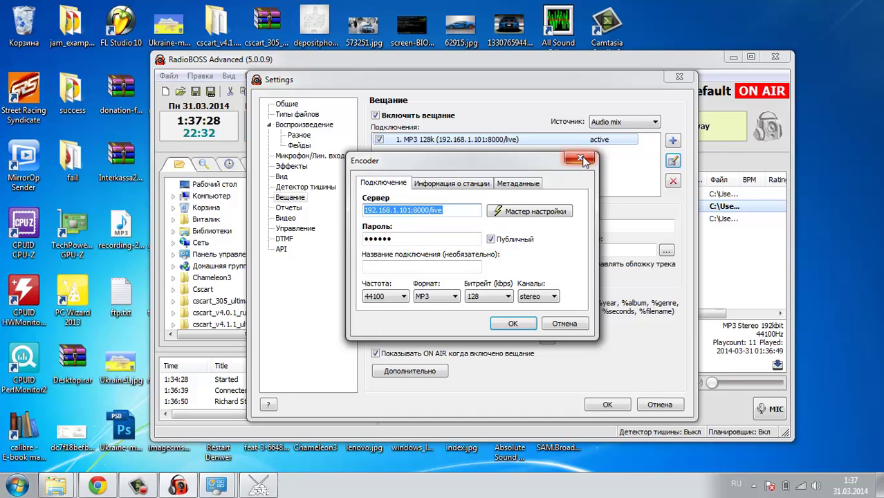
click(582, 160)
click(680, 78)
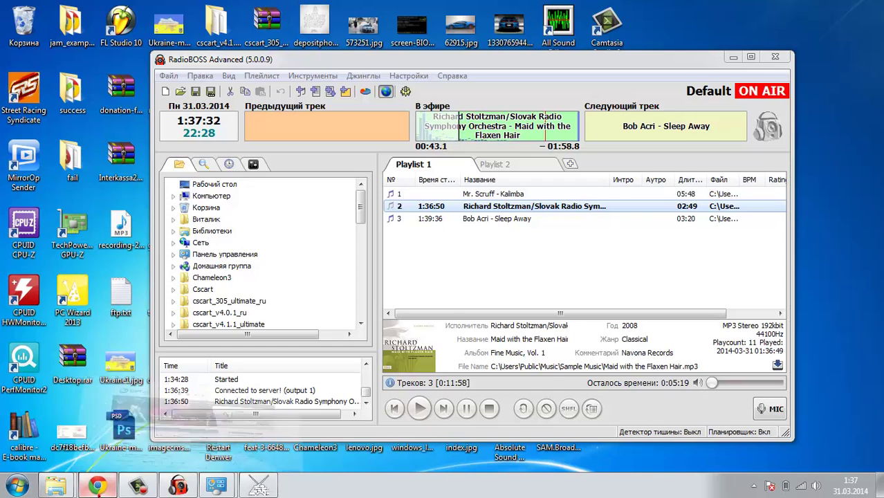
- Switch to Chrome and open the copied stream address 192.168.1.101:8000/live in a new tab
click(97, 486)
click(271, 15)
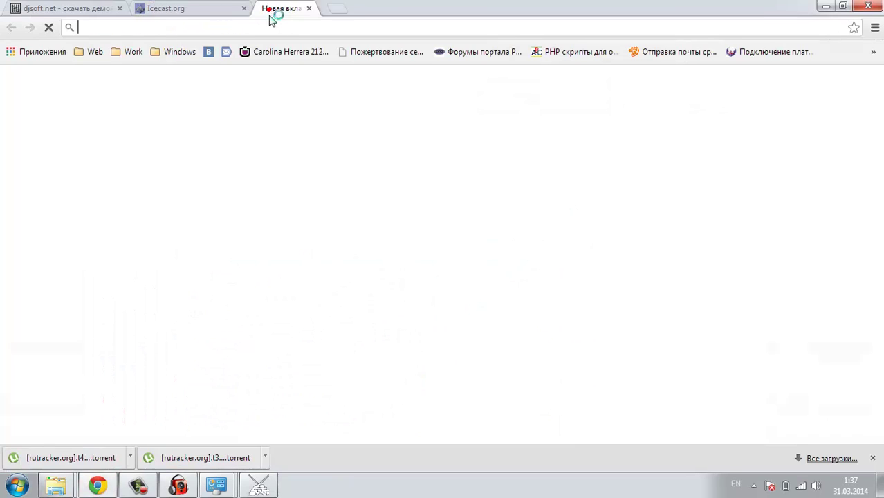
right_click(182, 28)
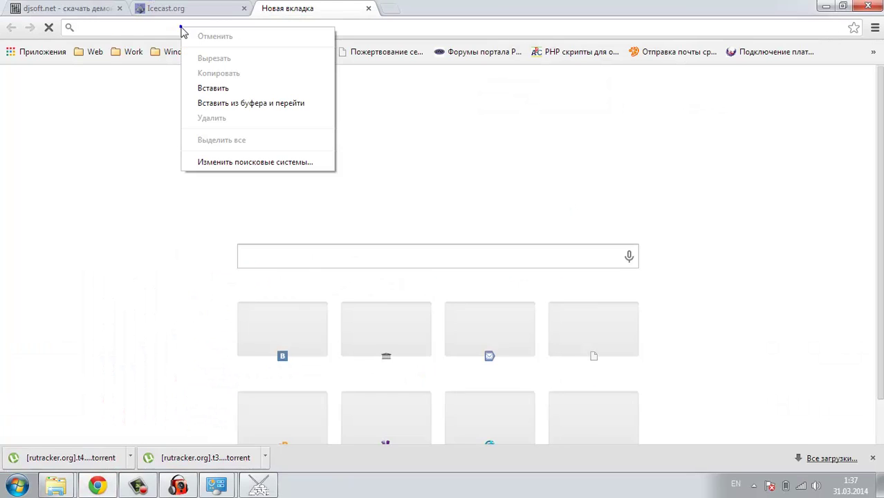
click(213, 87)
key(Return)
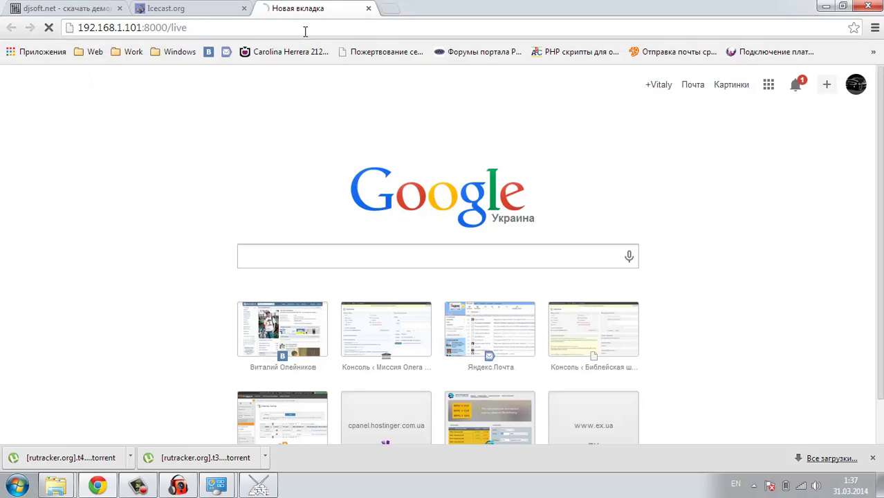